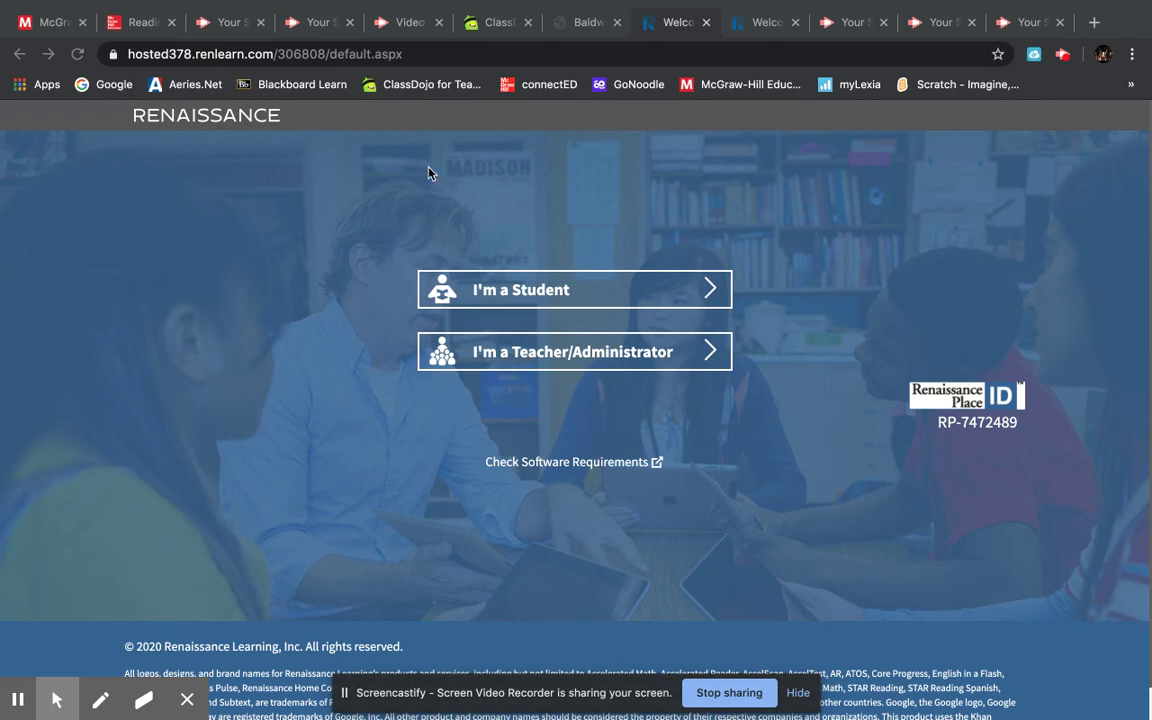
- Go to the Baldwin school website and open the Renaissance student login from there
click(546, 26)
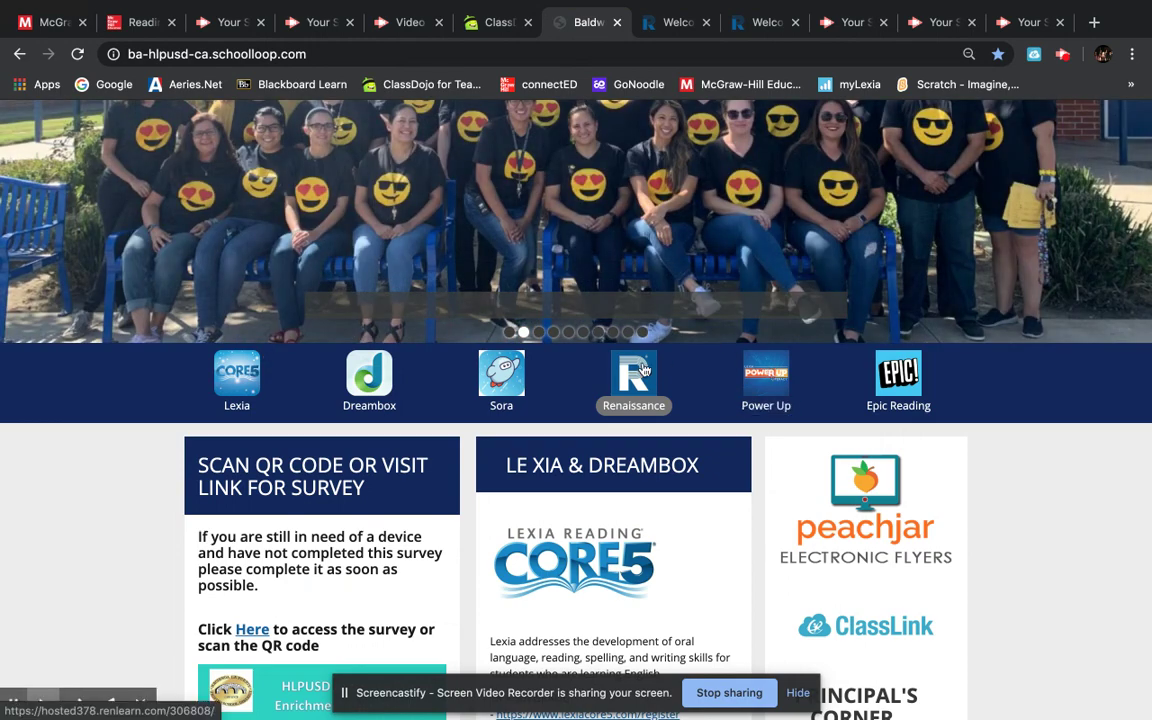
click(645, 385)
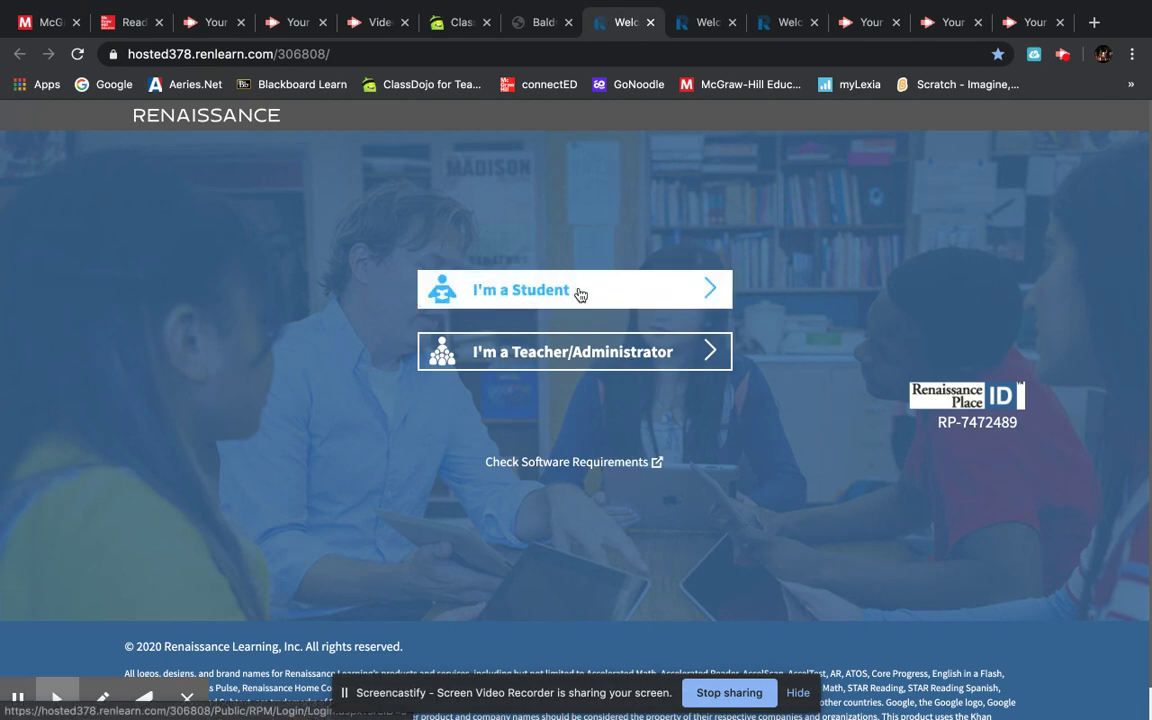
click(578, 291)
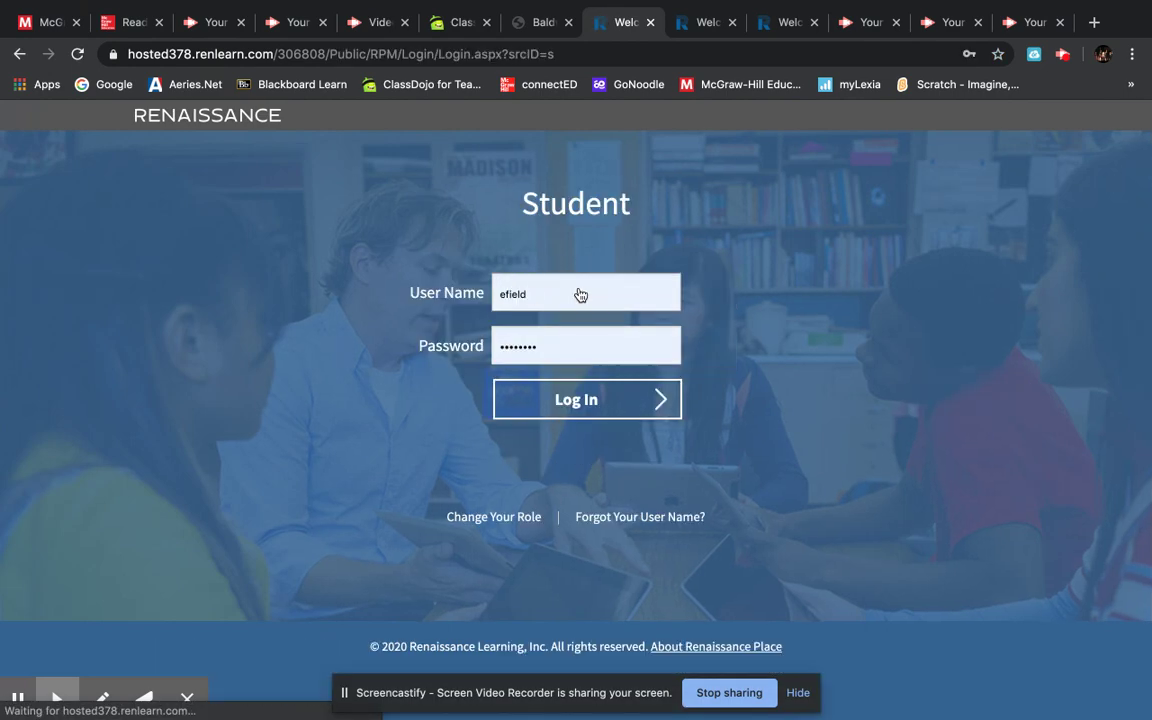
- Replace the prefilled user name on the student login with the student's user name
click(555, 293)
click(540, 290)
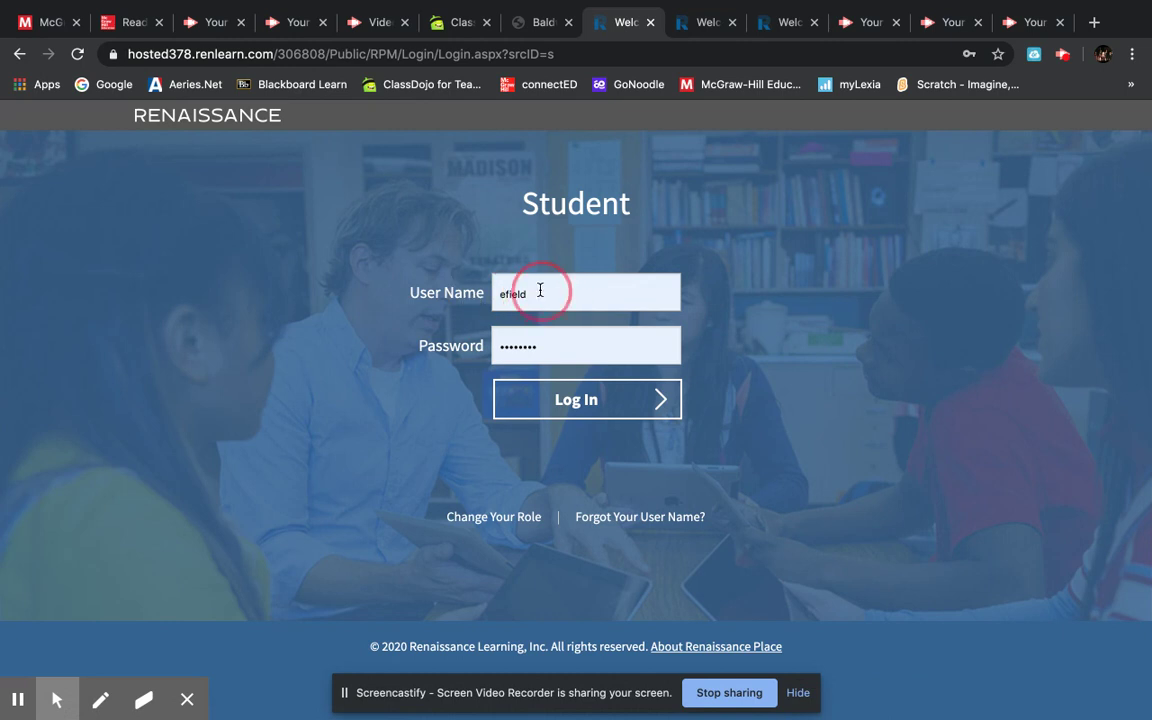
key(BackSpace)
key(BackSpace)
key(BackSpace)
key(BackSpace)
key(BackSpace)
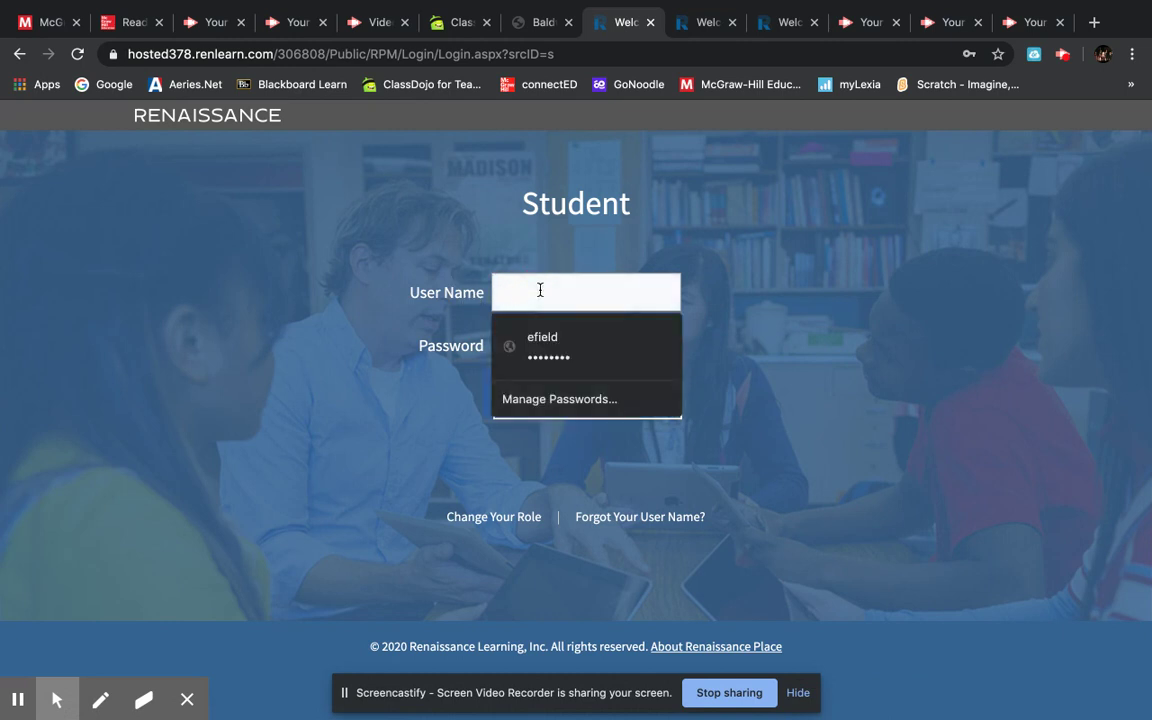
text(ma)
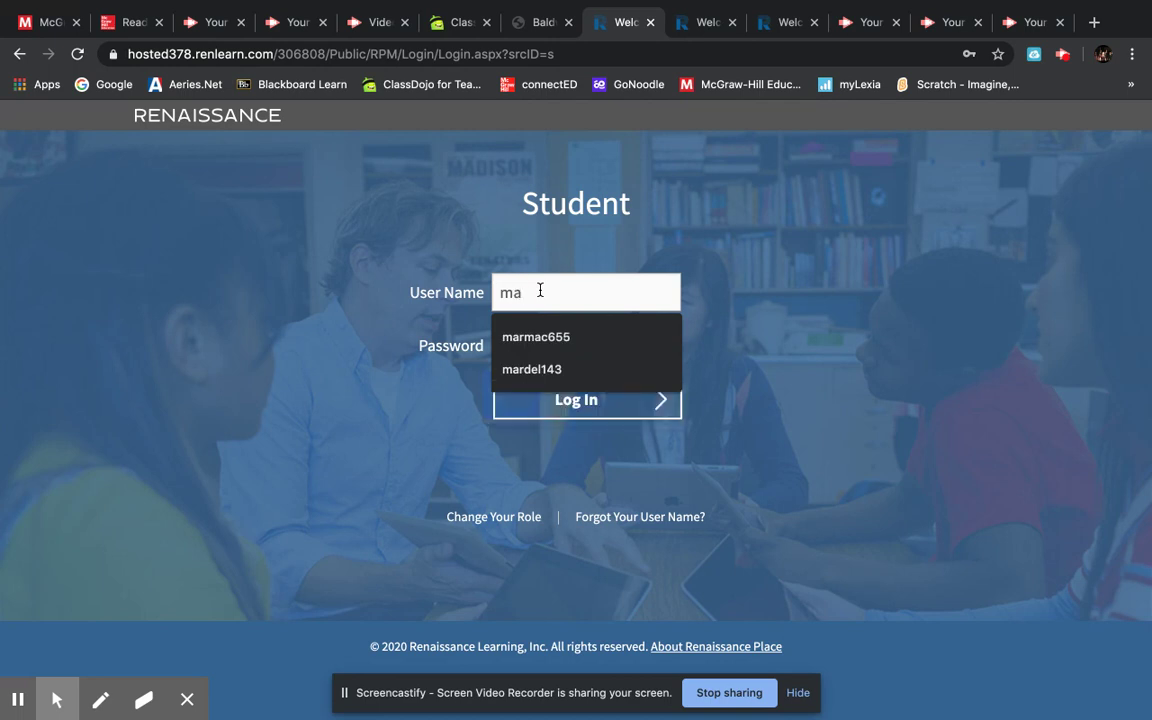
click(553, 334)
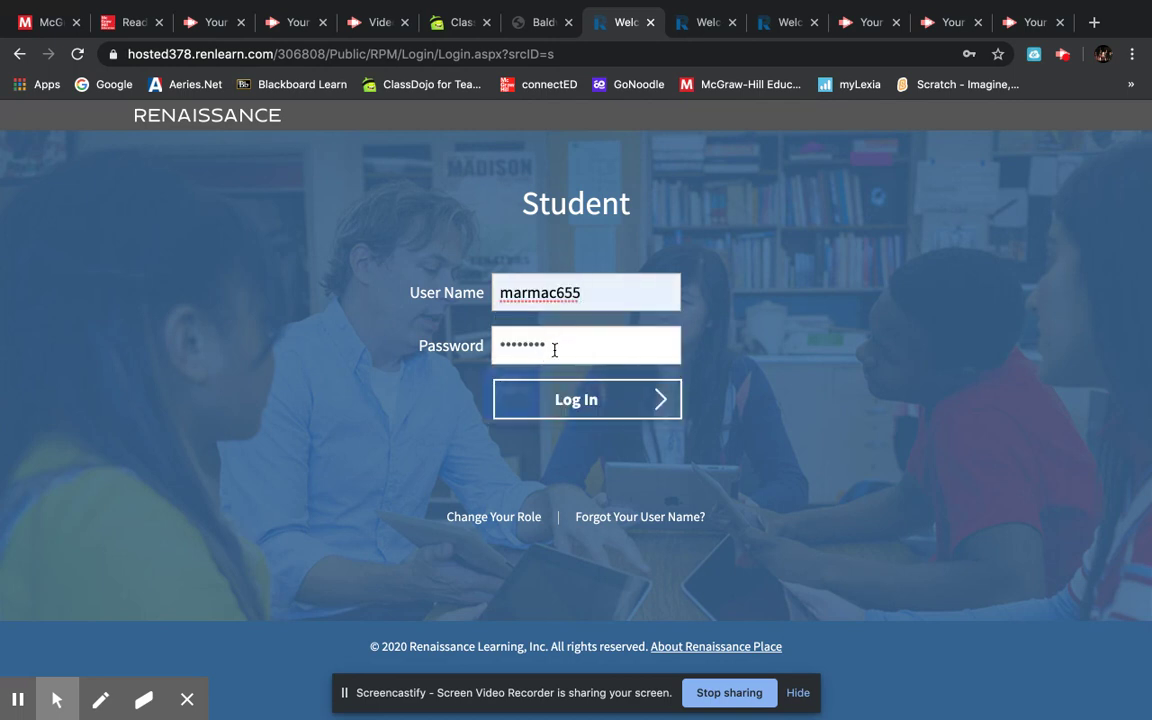
- Replace the prefilled password with the student's password and log in
double_click(505, 345)
key(BackSpace)
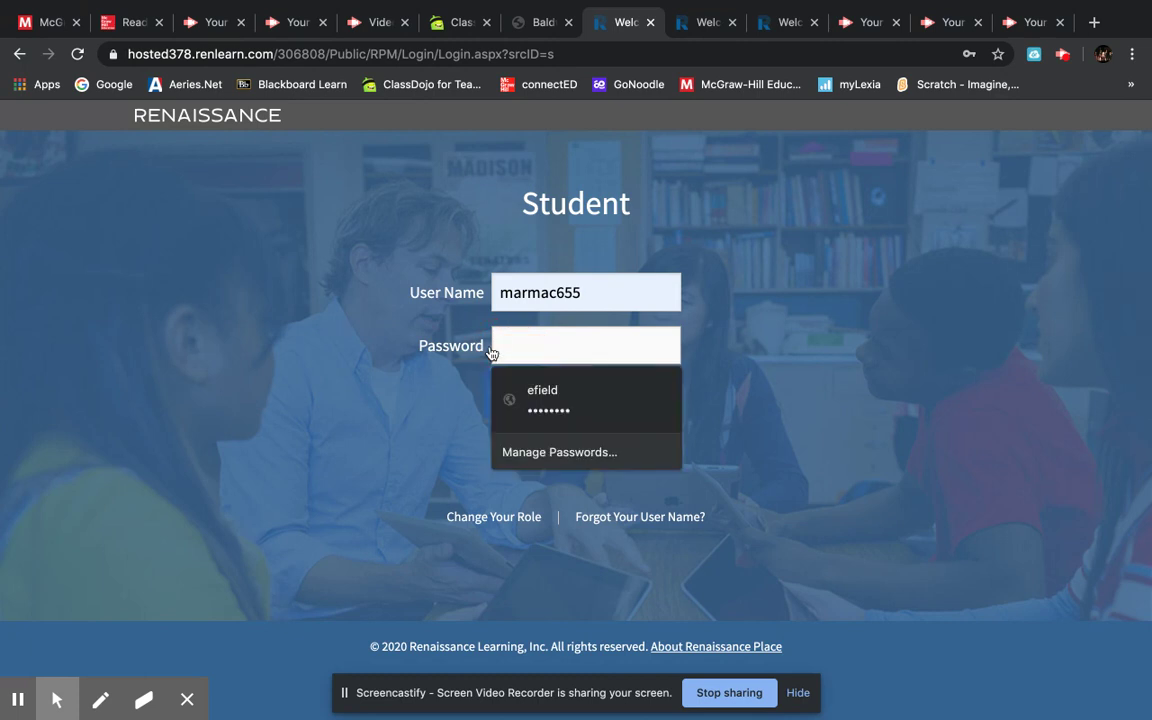
text(m)
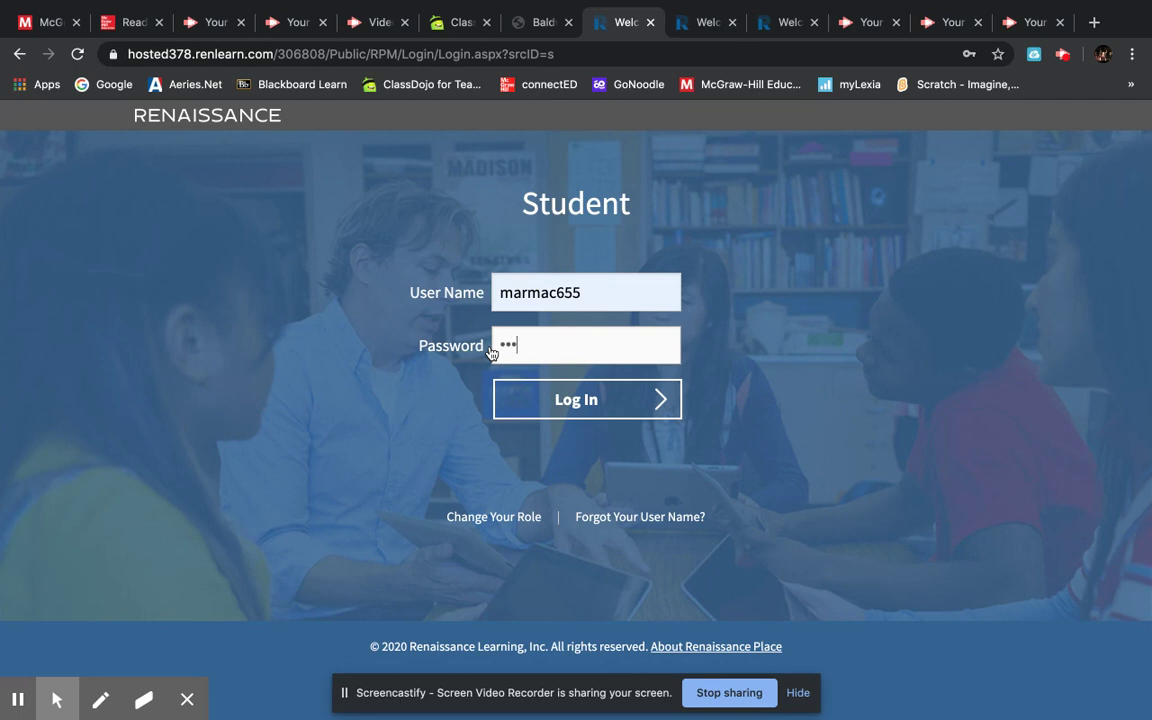
click(580, 402)
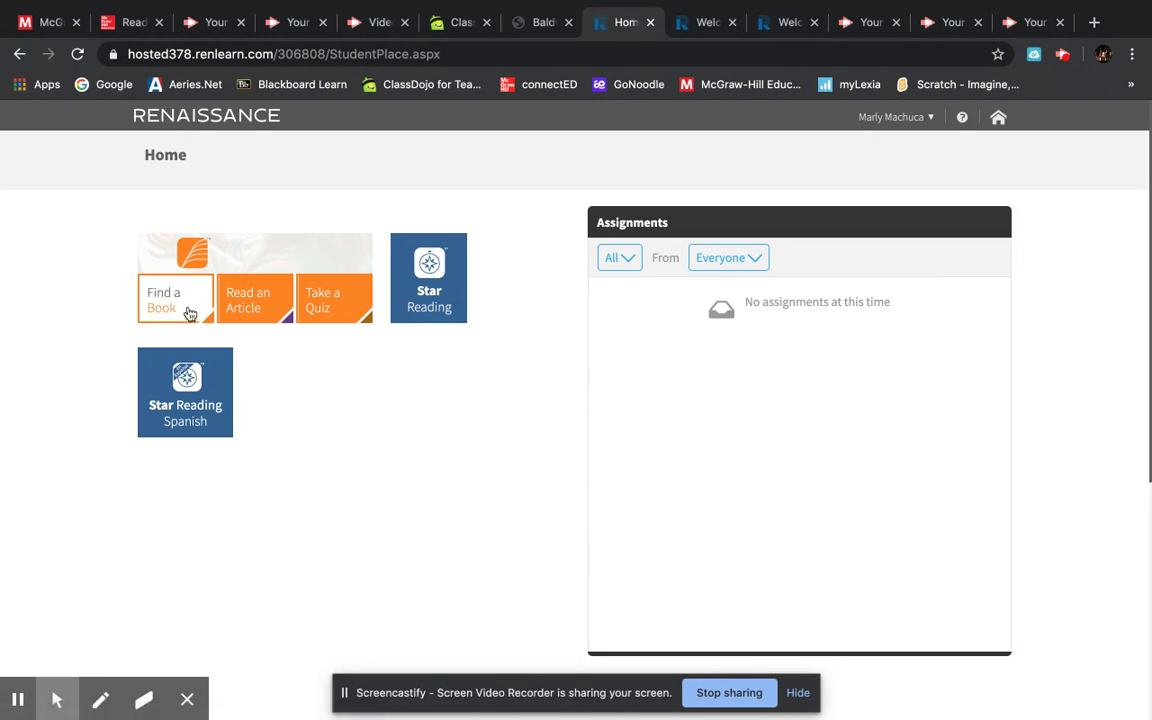
- Open Find a Book in Accelerated Reader and search for "kittens first full moon"
click(190, 314)
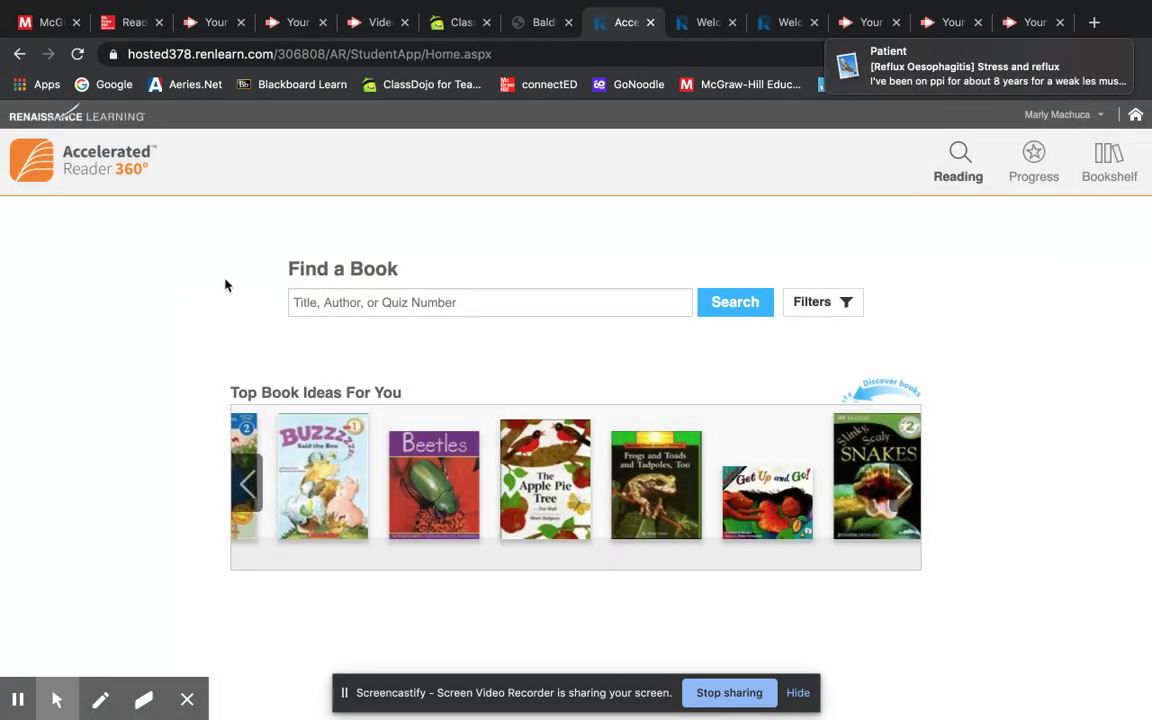
click(341, 306)
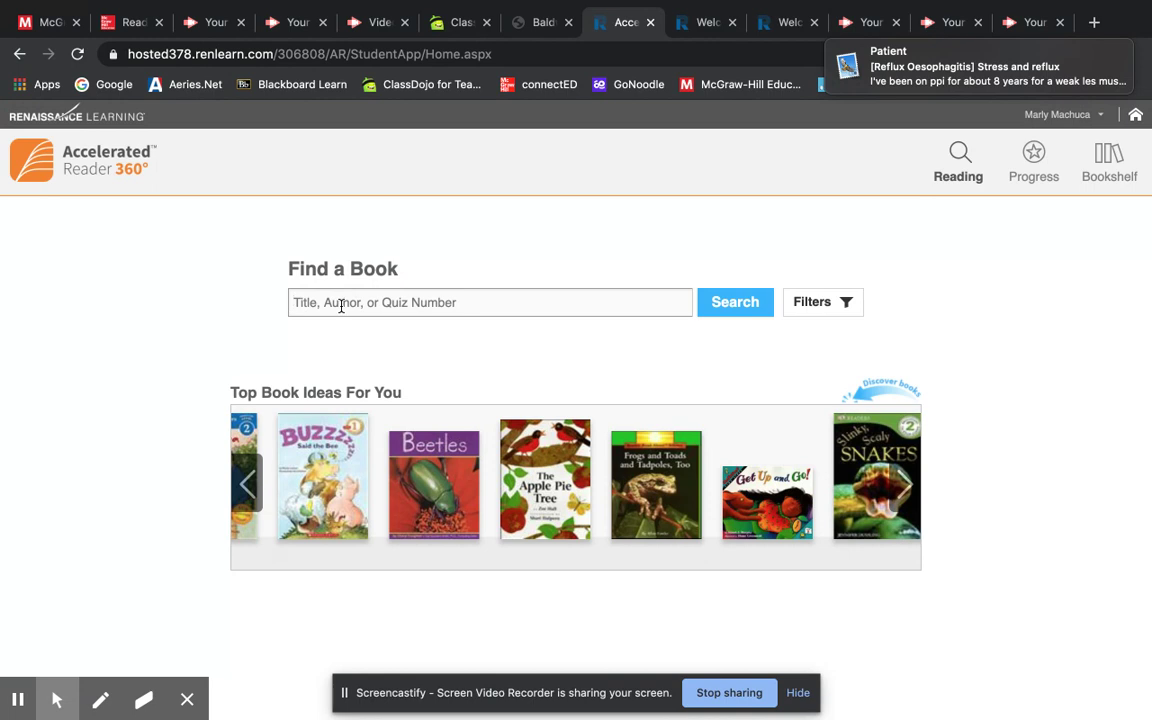
text(kitte)
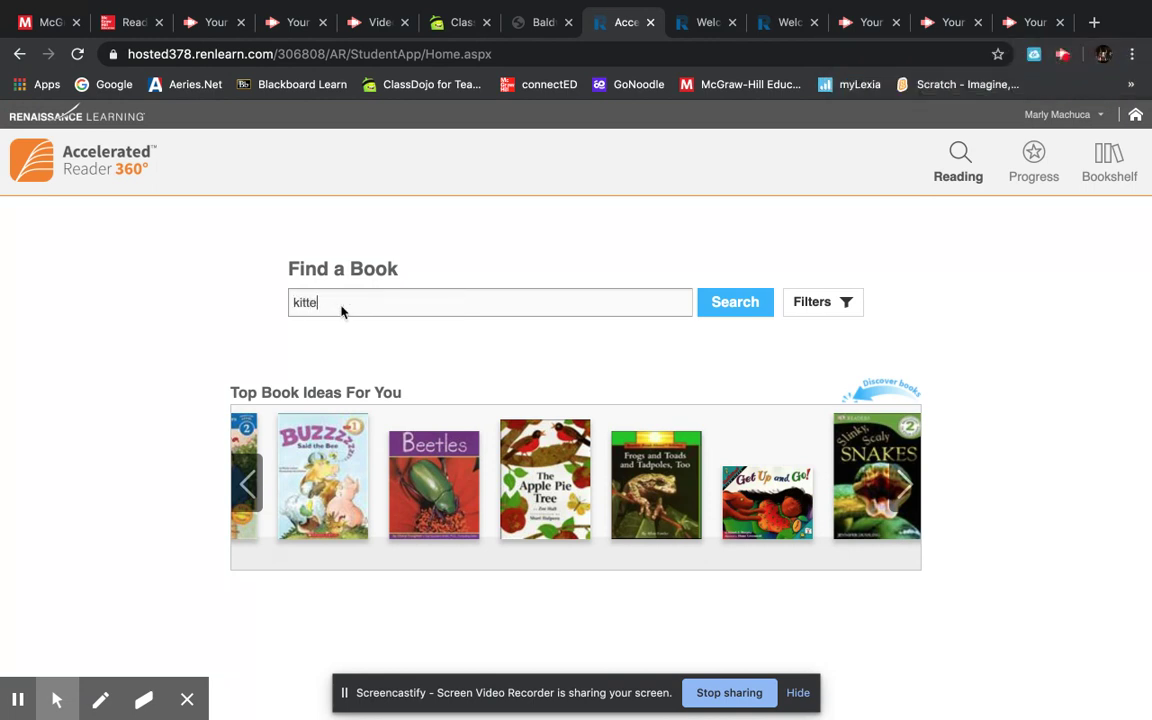
text(ns first full moon)
click(733, 303)
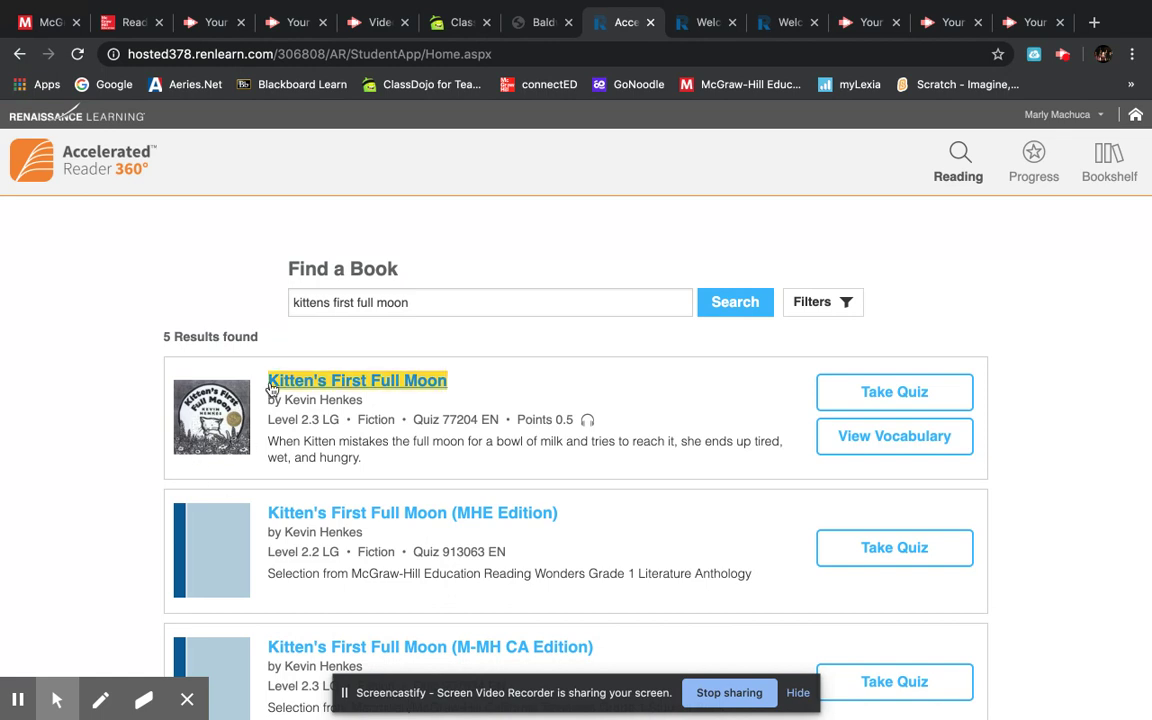
- Start the Reading Practice quiz for Kitten's First Full Moon, choosing "I read by myself" with Recorded Voice on
click(929, 390)
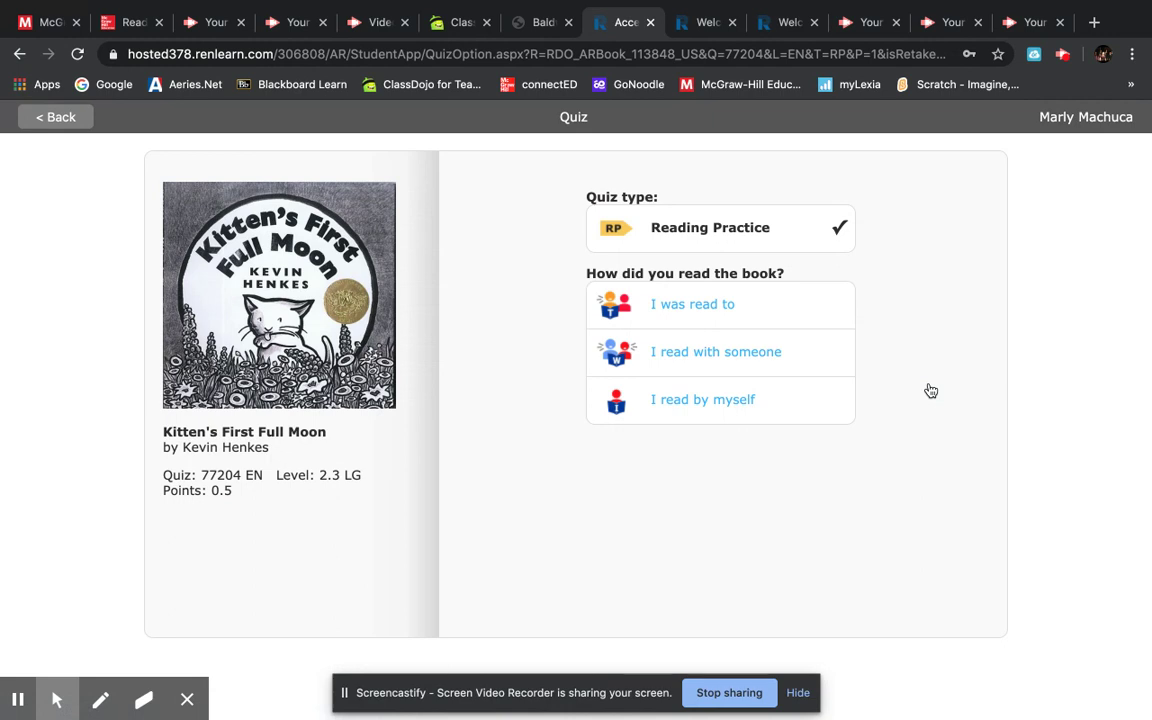
key(XF86AudioRaiseVolume)
key(XF86AudioLowerVolume)
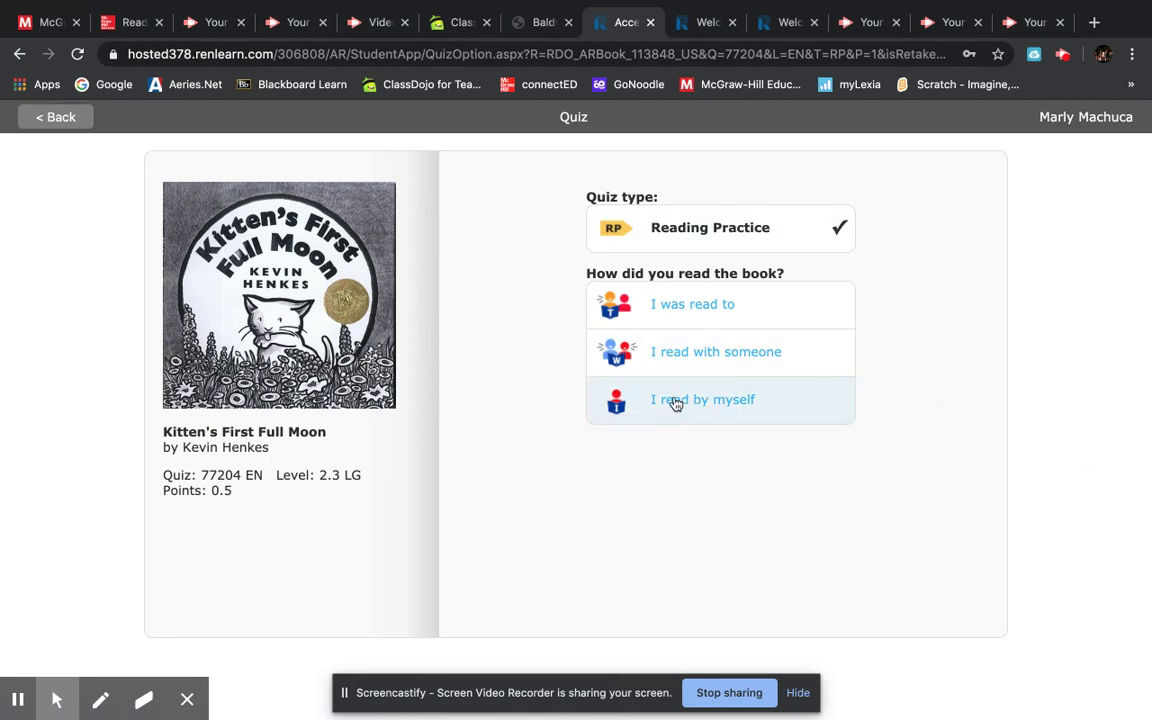
click(728, 409)
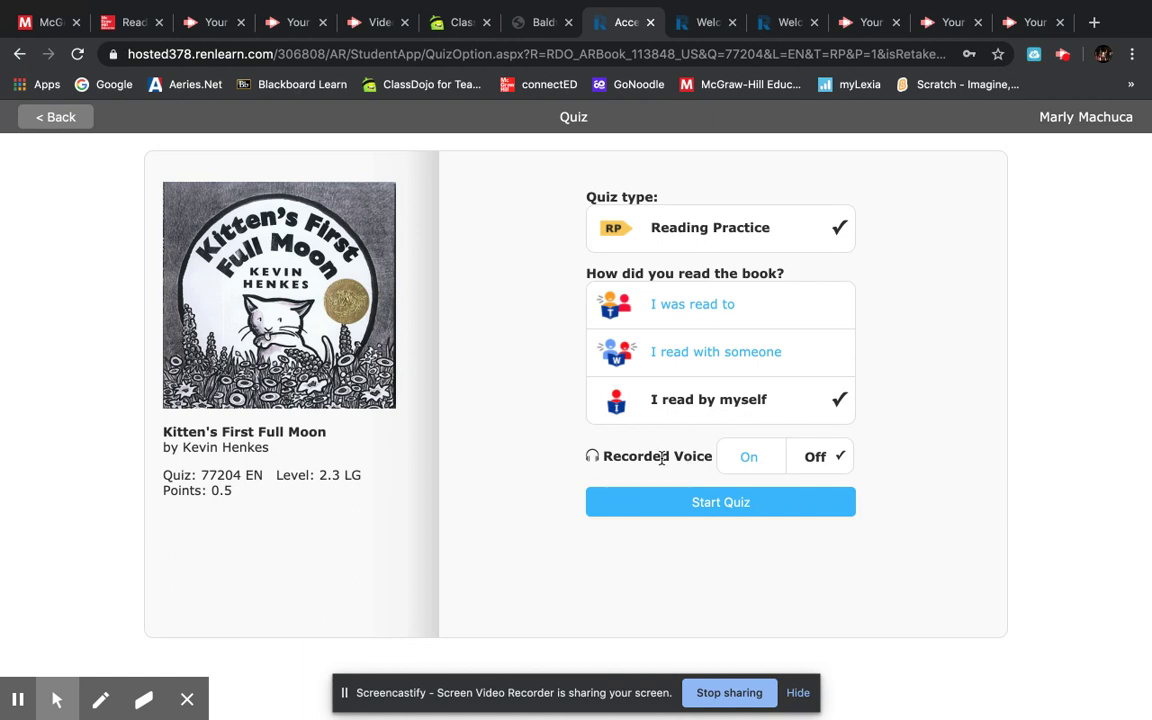
click(751, 460)
click(711, 503)
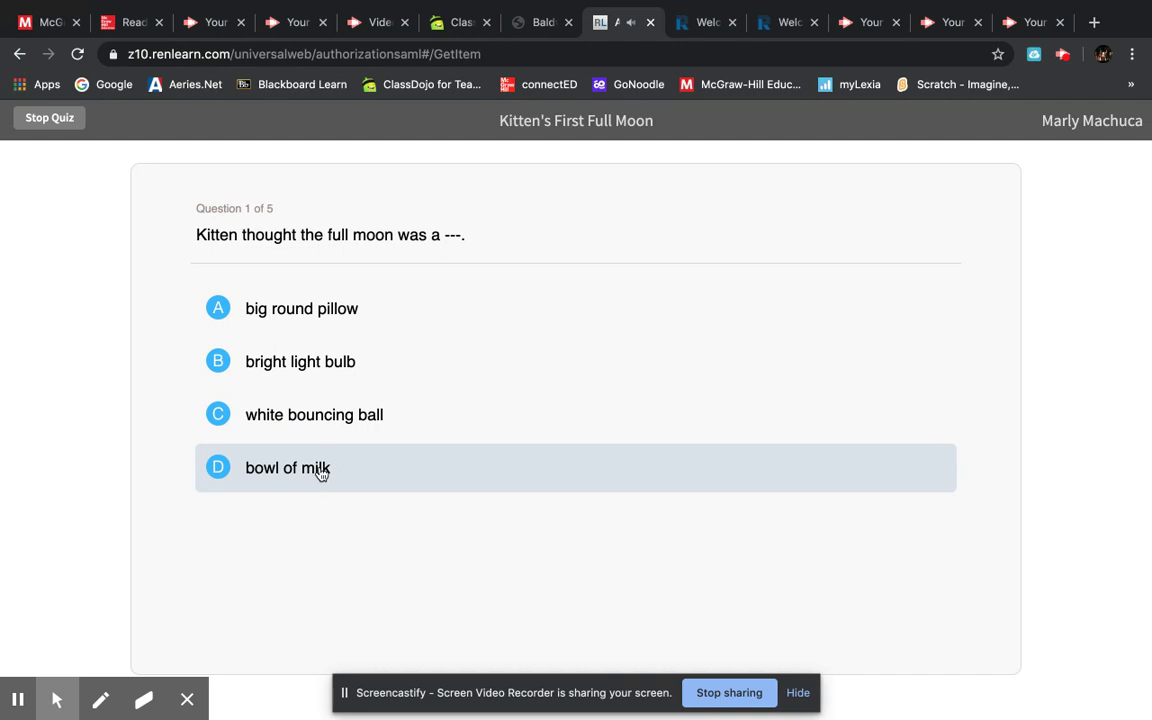
- Answer question 1 with "bowl of milk" and question 2 with "mouthful of grass"
click(320, 470)
click(578, 582)
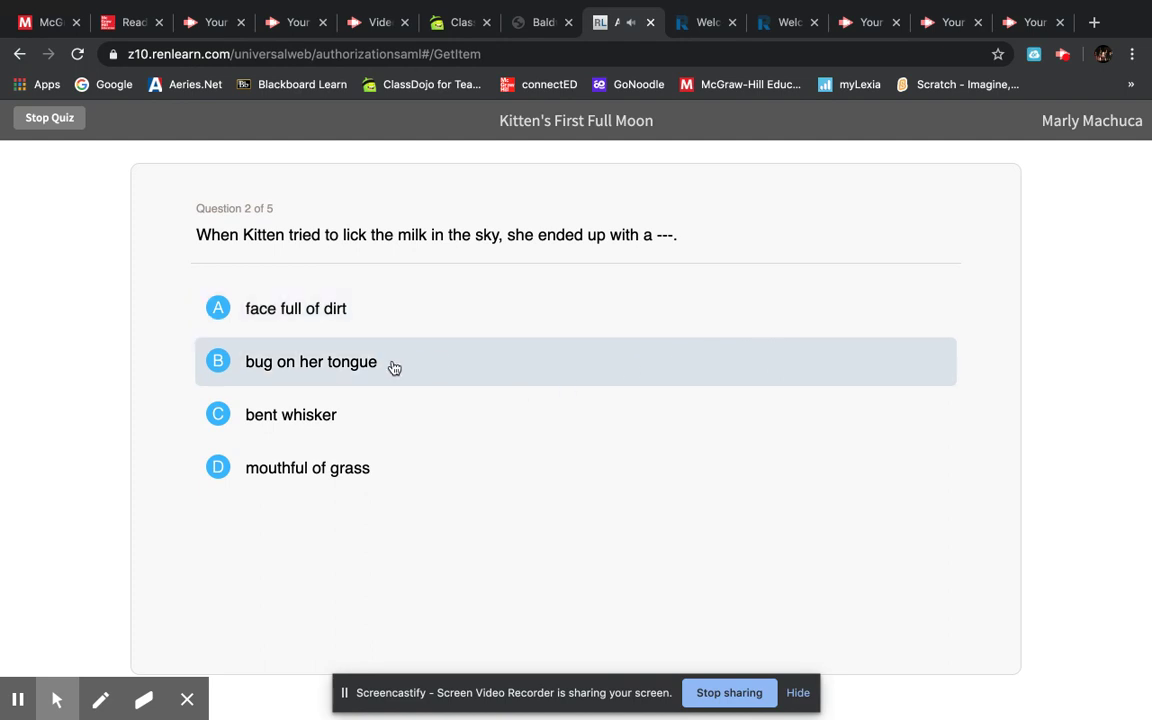
click(330, 481)
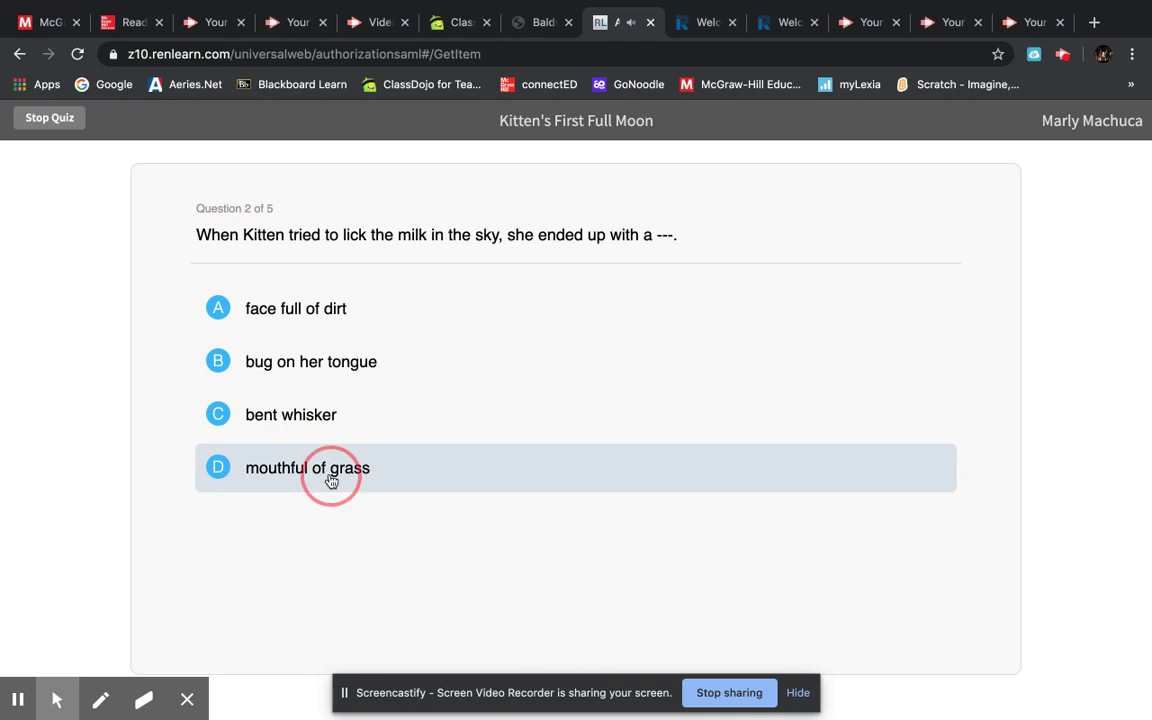
click(575, 581)
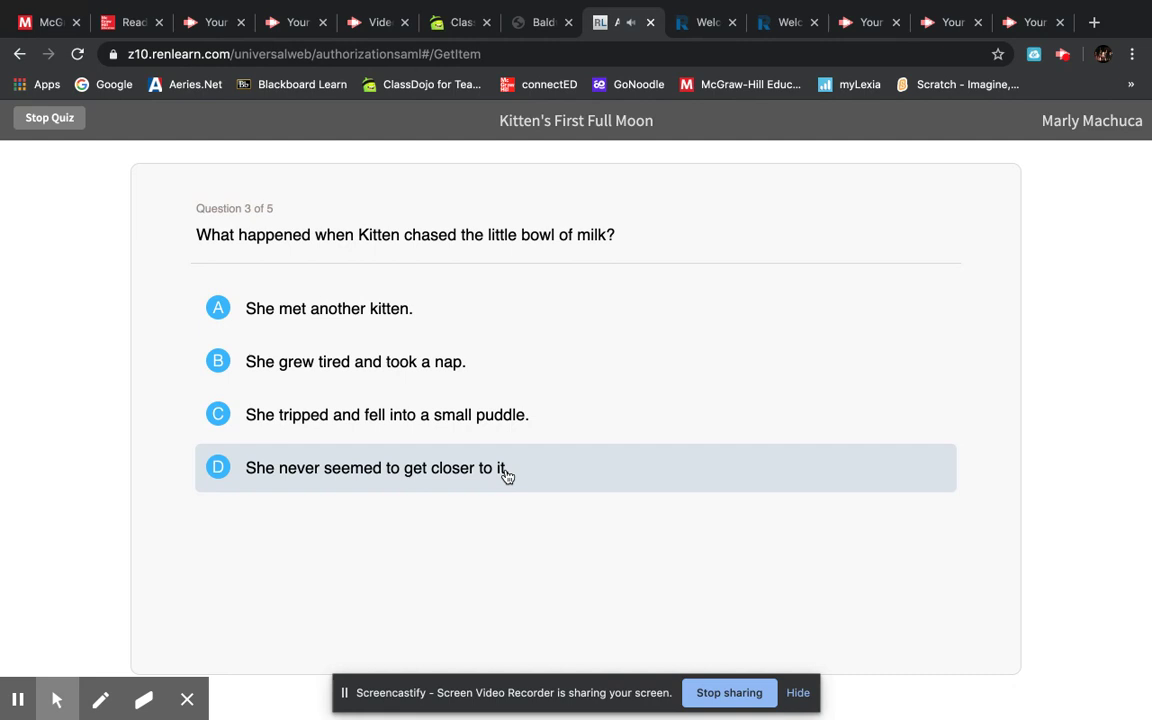
- Answer question 3 with "She never seemed to get closer to it" and question 4 with "pond"
click(507, 474)
click(576, 581)
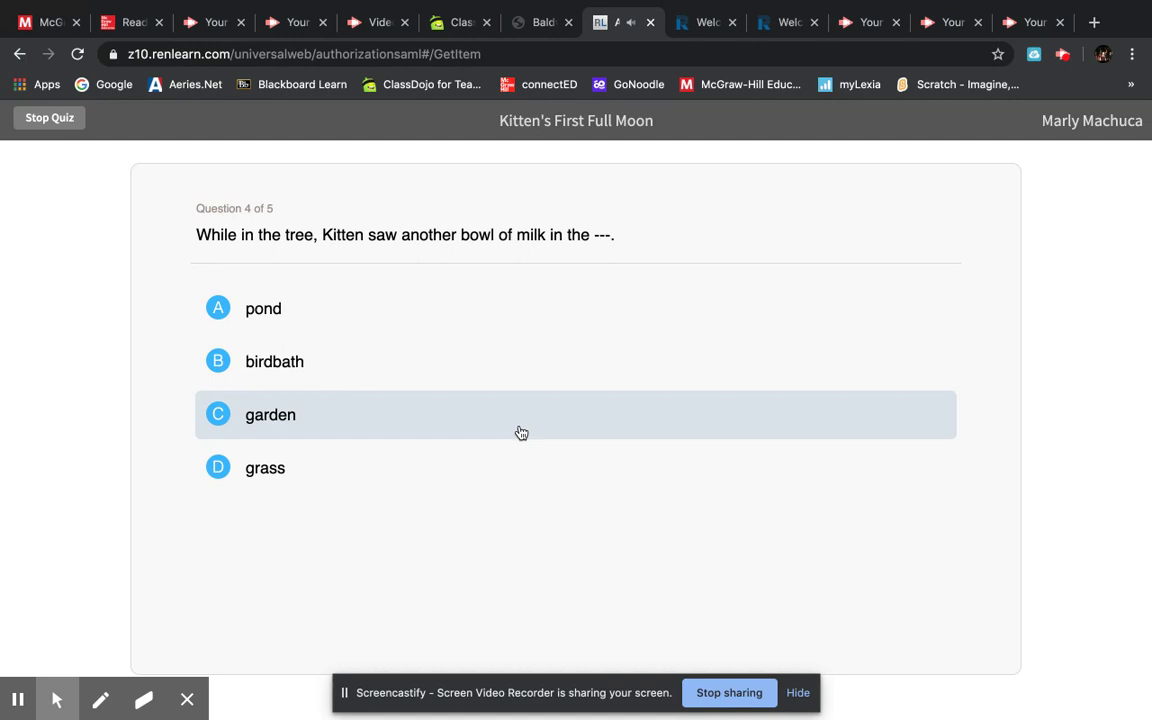
click(263, 305)
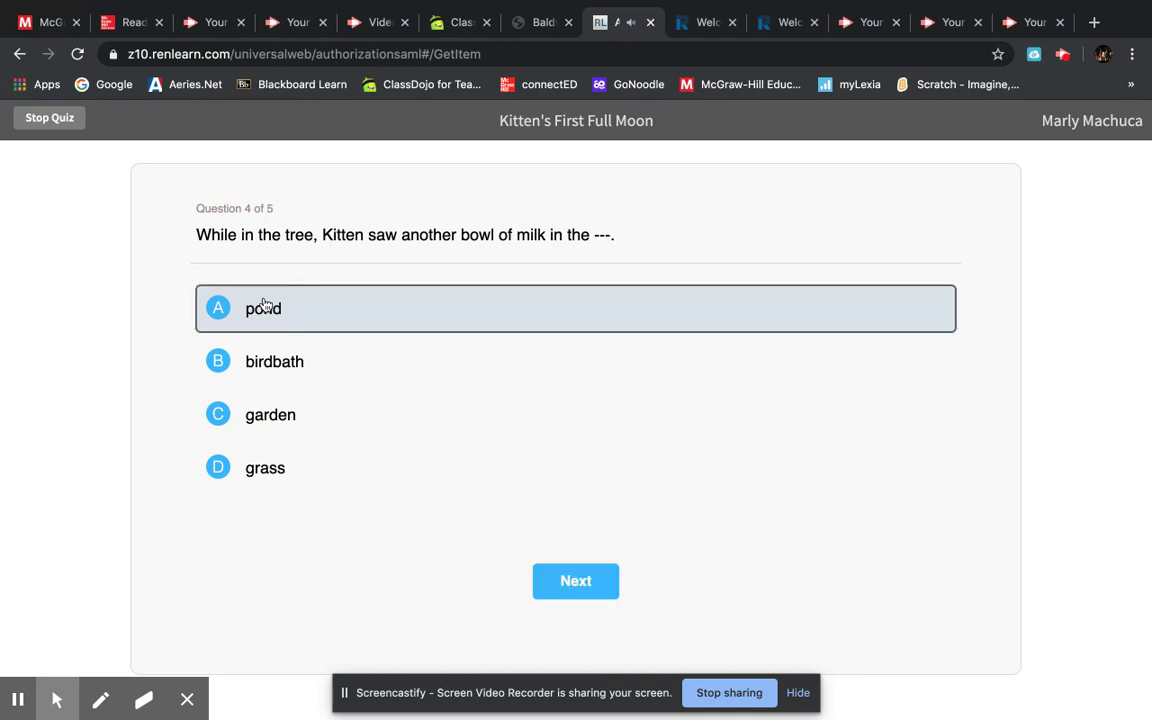
click(562, 590)
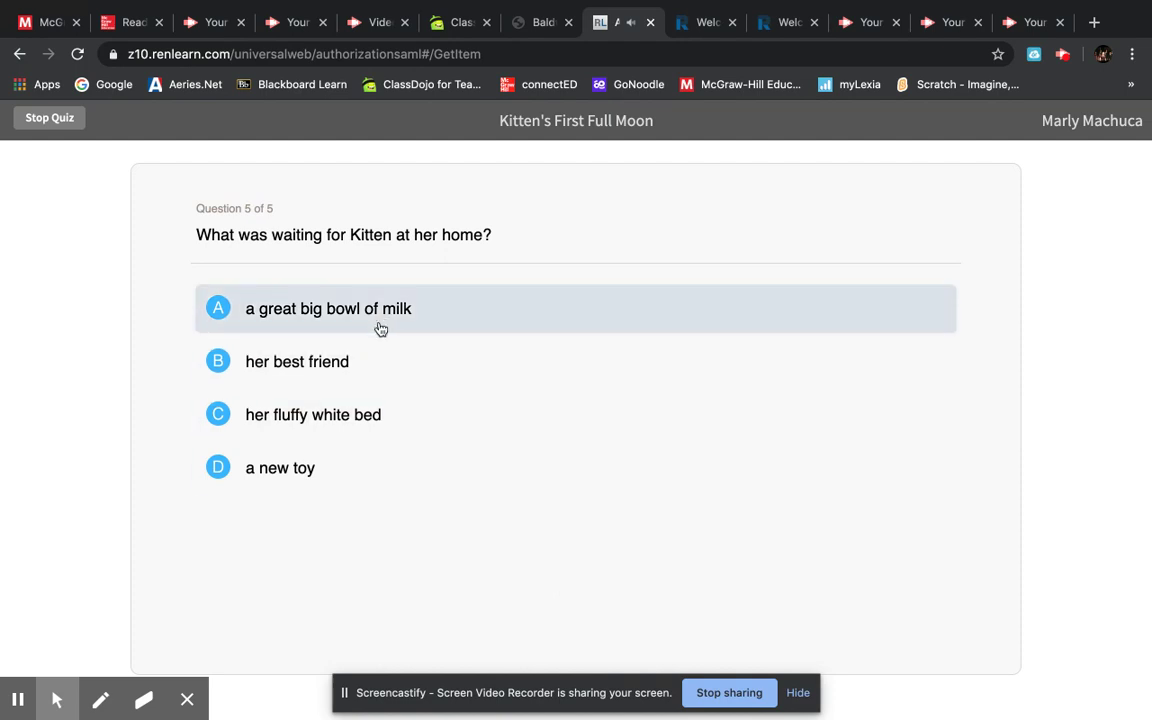
- Answer question 5 with "a great big bowl of milk" and rate the book "One of the Best"
click(378, 316)
click(580, 584)
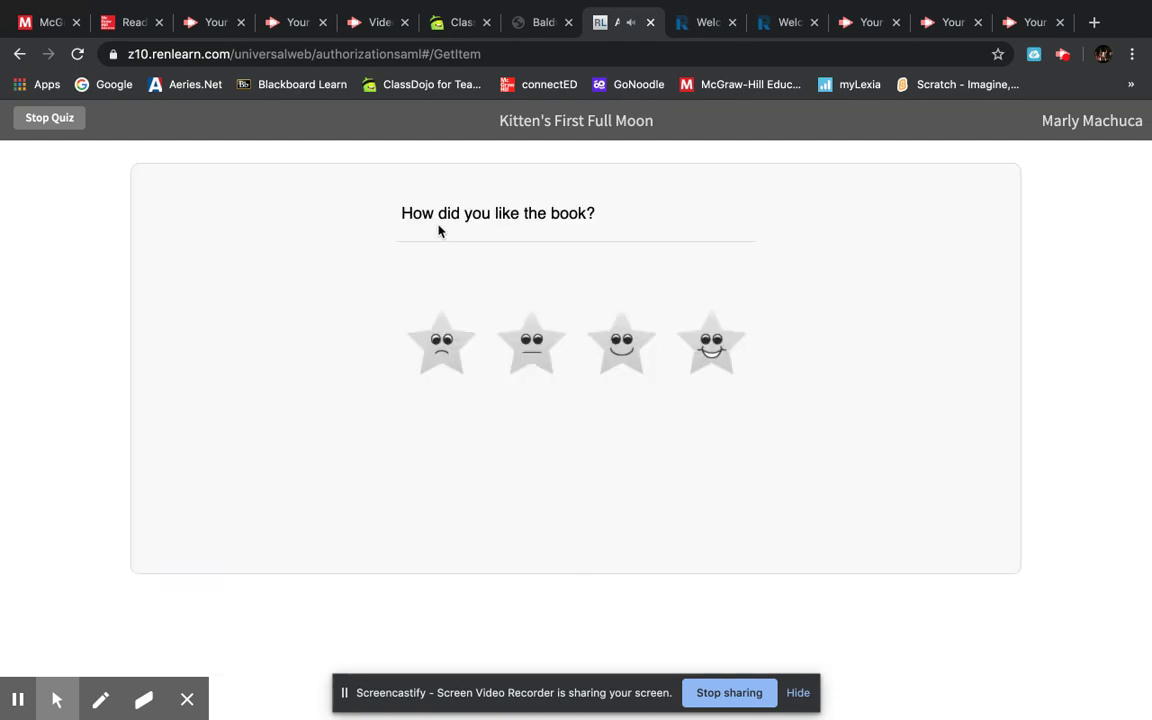
click(442, 346)
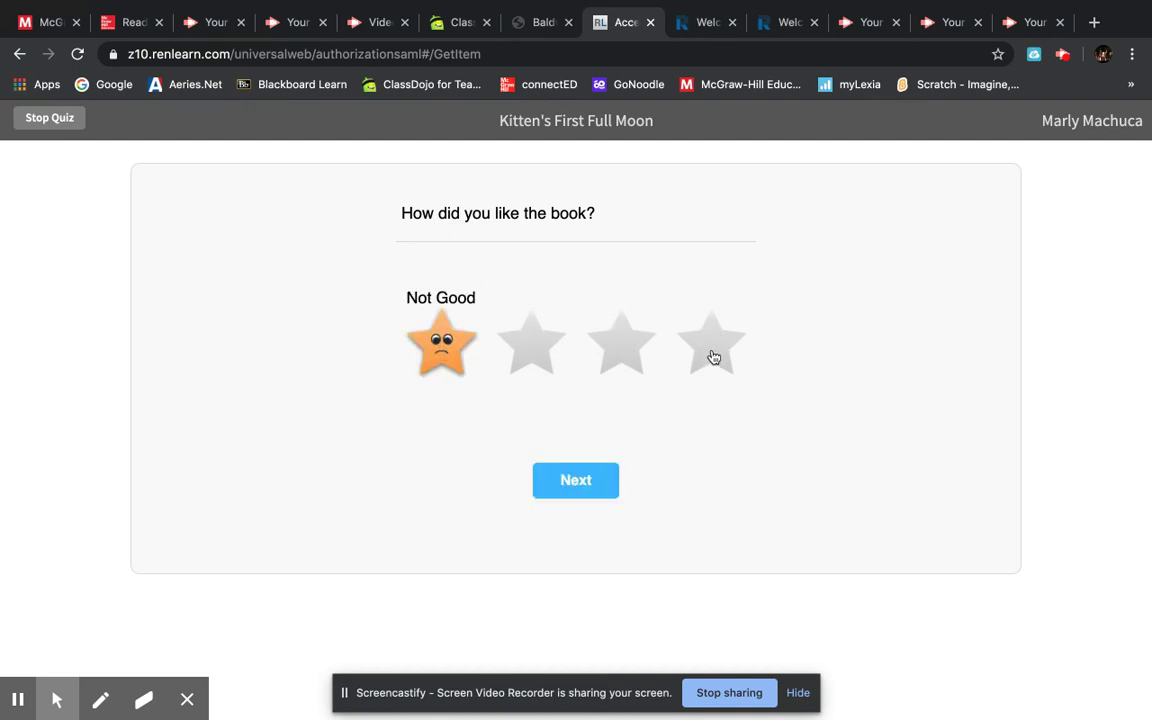
click(712, 352)
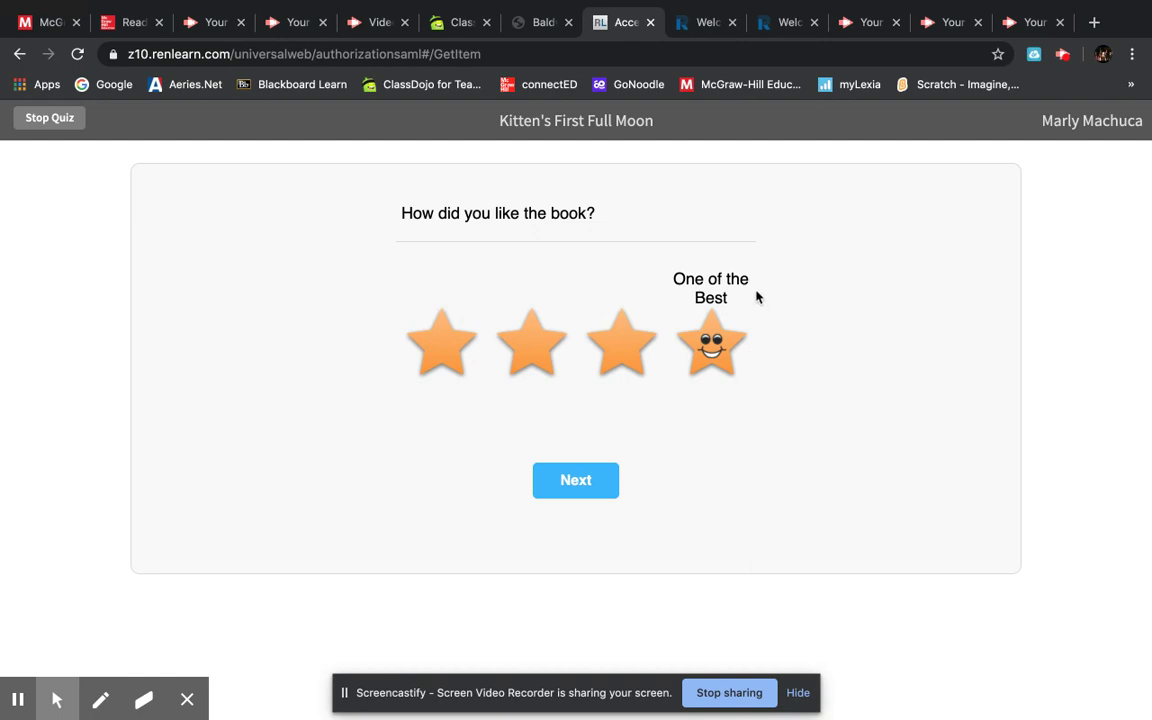
click(576, 481)
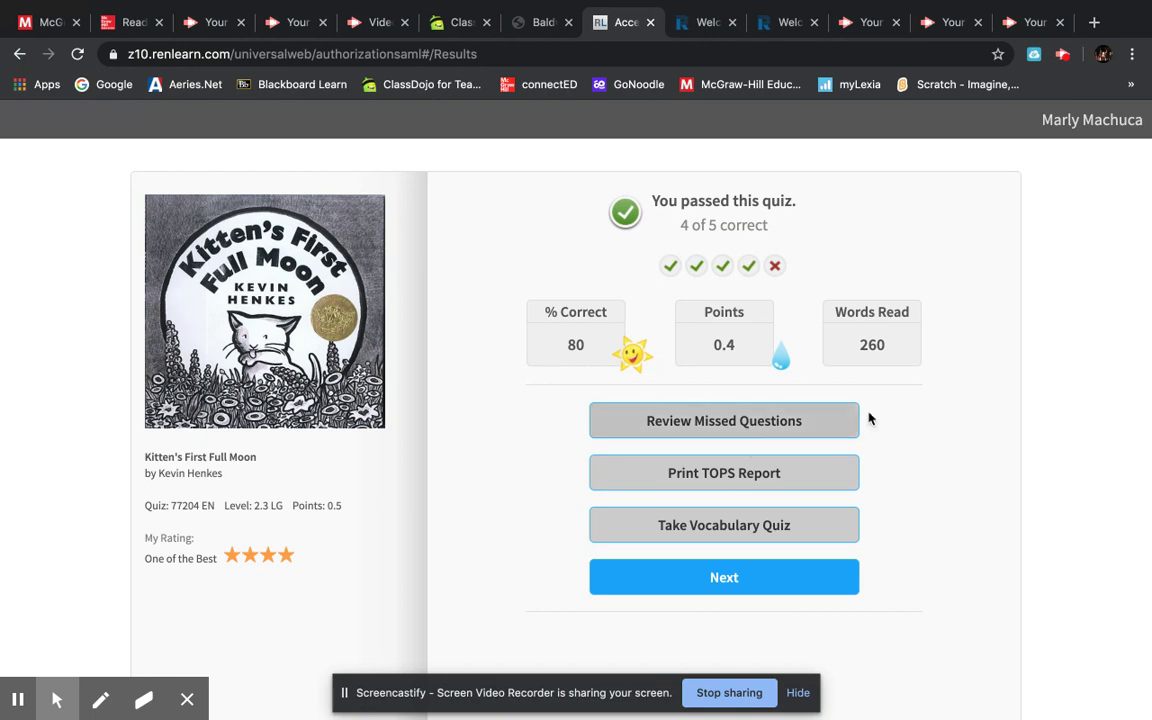
- Review the missed quiz questions and return to the results page
click(714, 420)
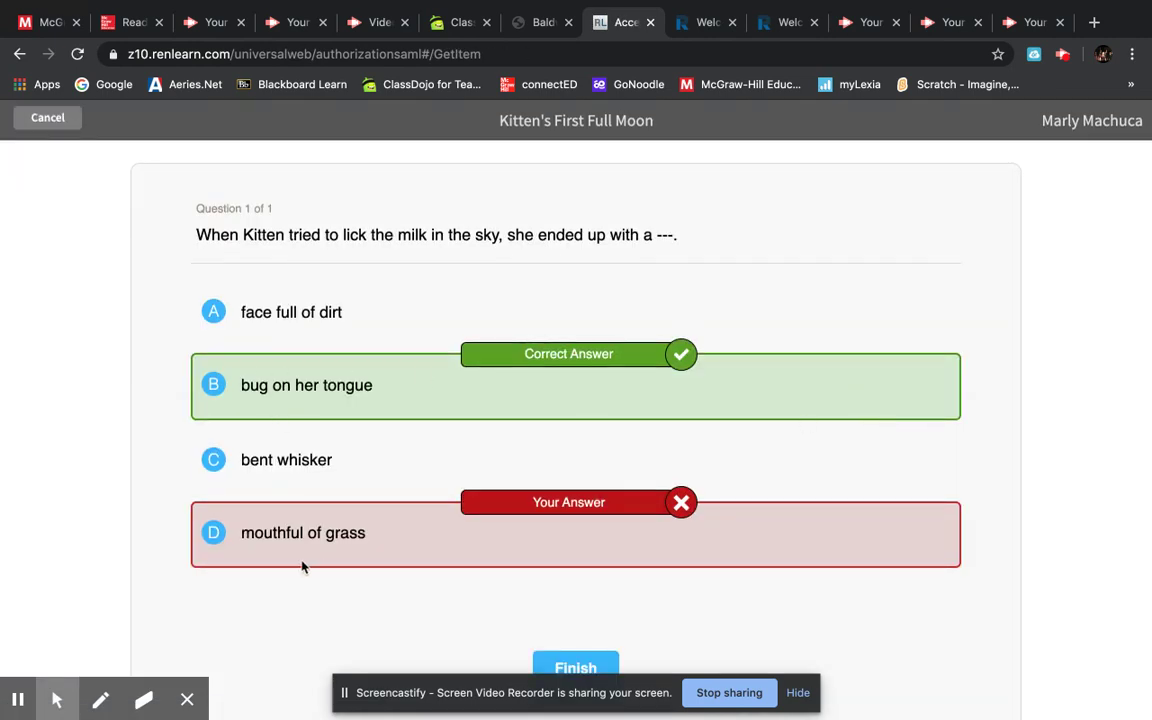
click(582, 666)
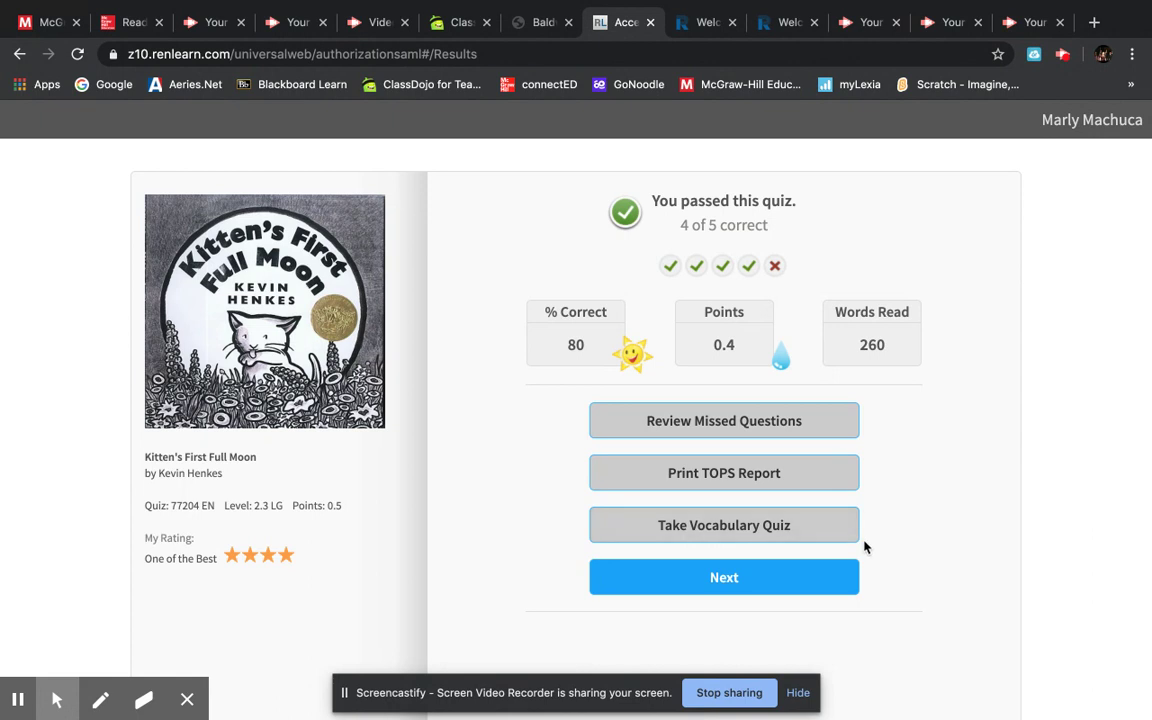
- Continue from the quiz results to the My Reading progress page and go on to find the next book
click(709, 582)
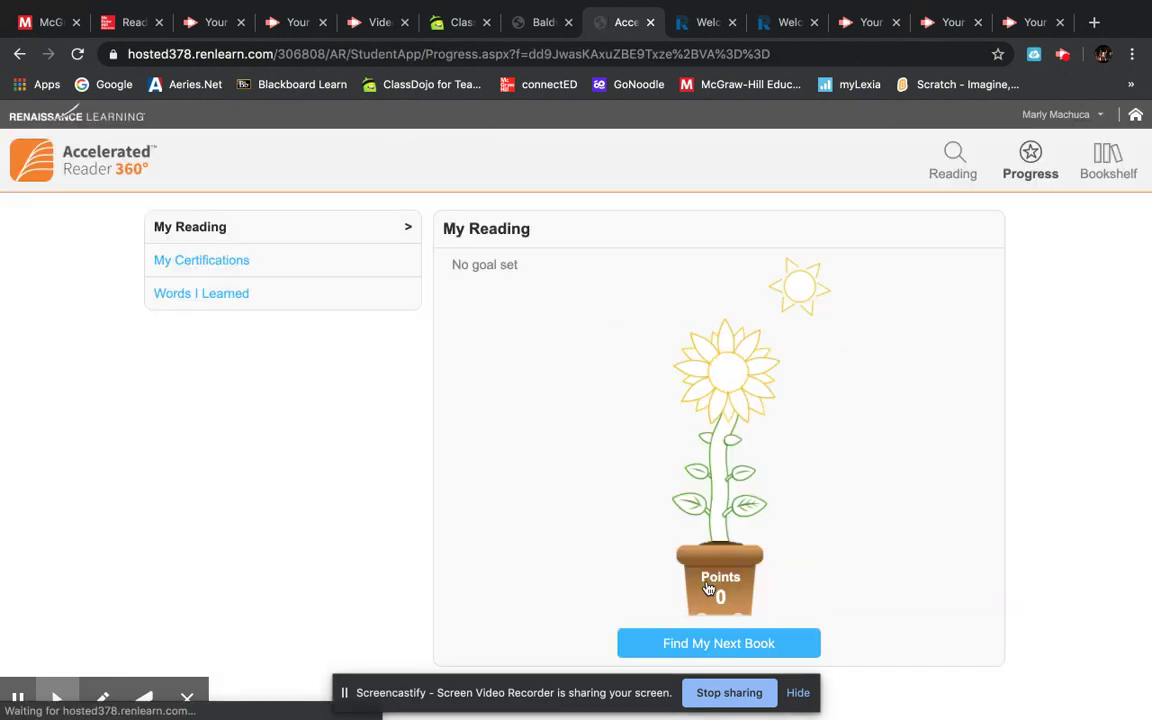
scroll(843, 477, down, 2)
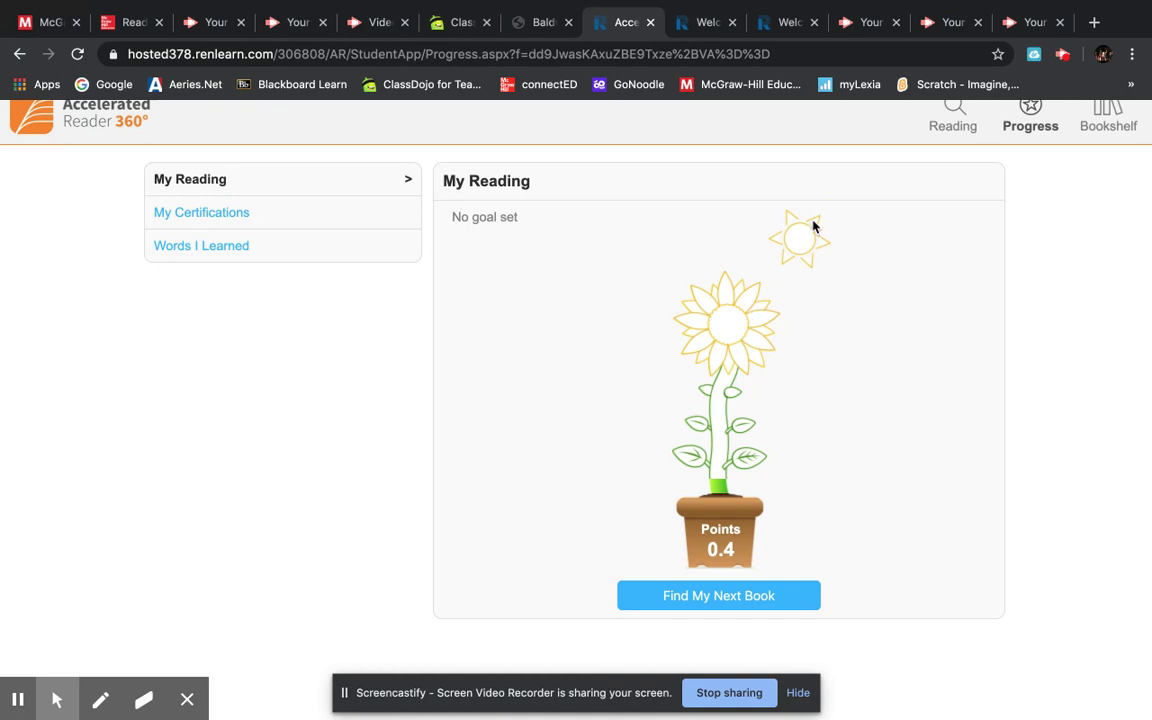
click(727, 598)
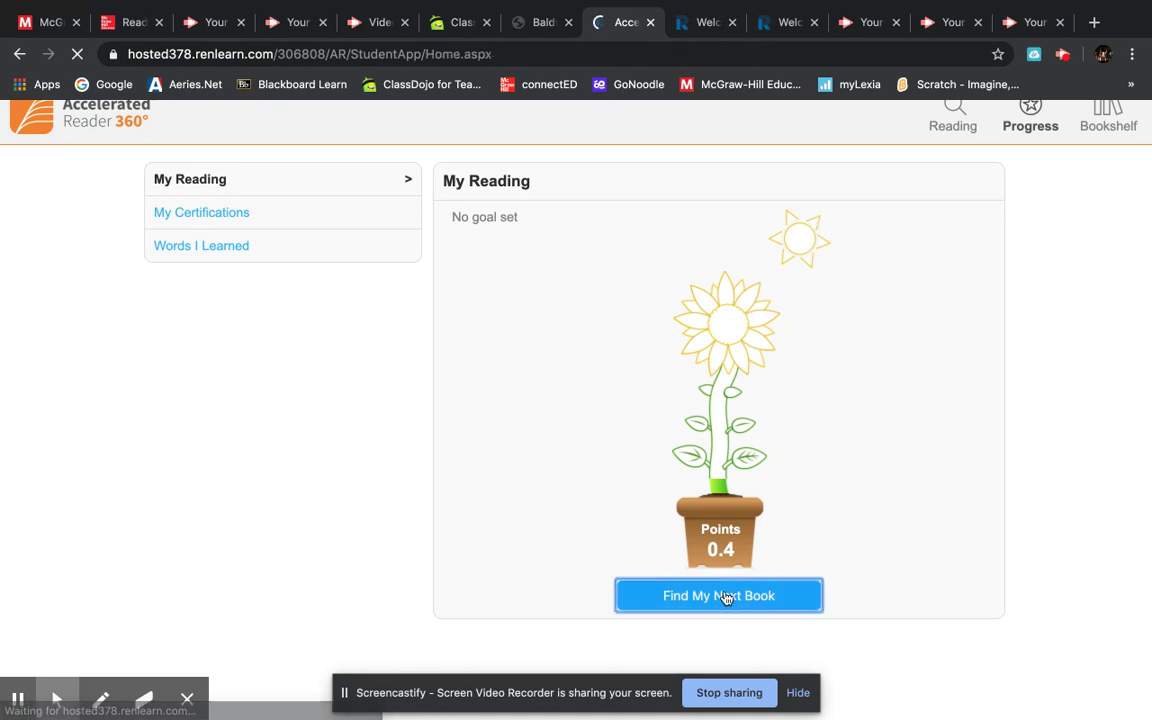